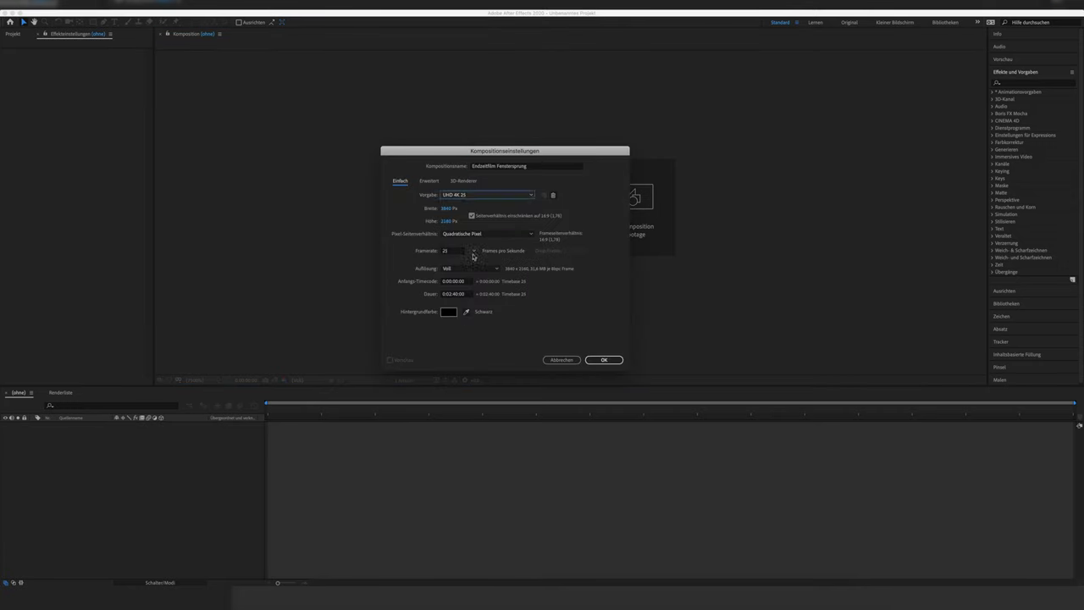
Step: Add glass-3113761.jpg and the building photo to the composition, and apply Spiegeln at 0° angle to the glass
key("Return")
left_click_drag(376, 381, 161, 462)
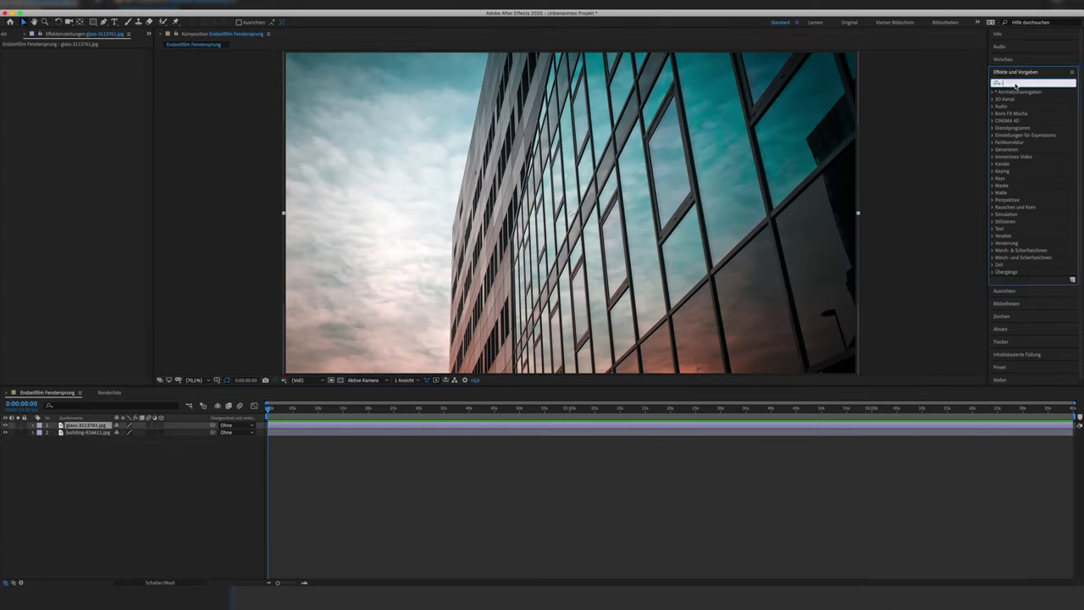
left_click(1027, 165)
left_click_drag(1028, 166, 91, 78)
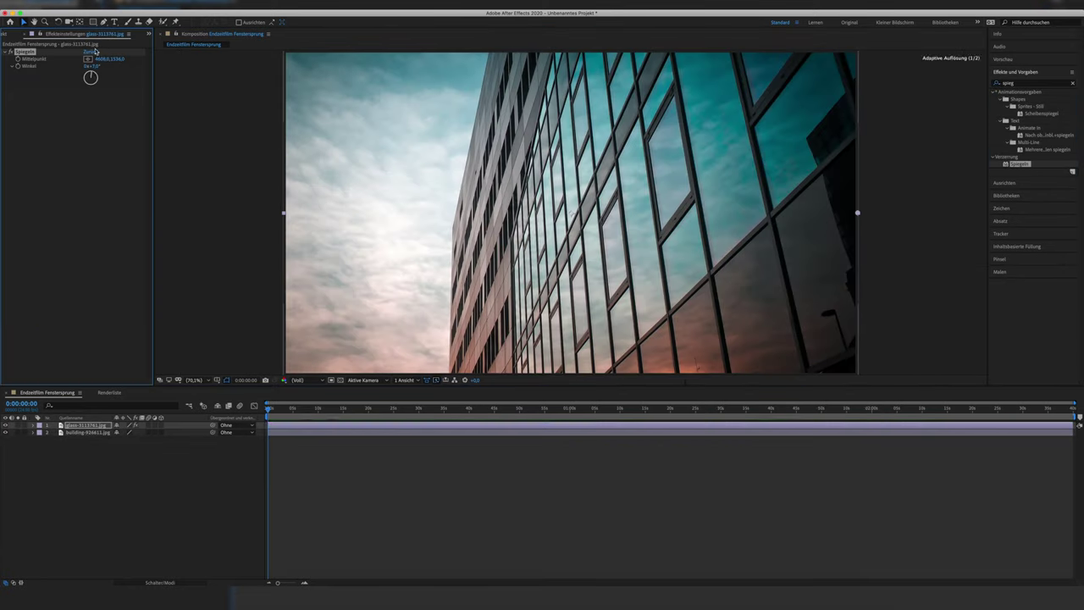
key("ctrl+z")
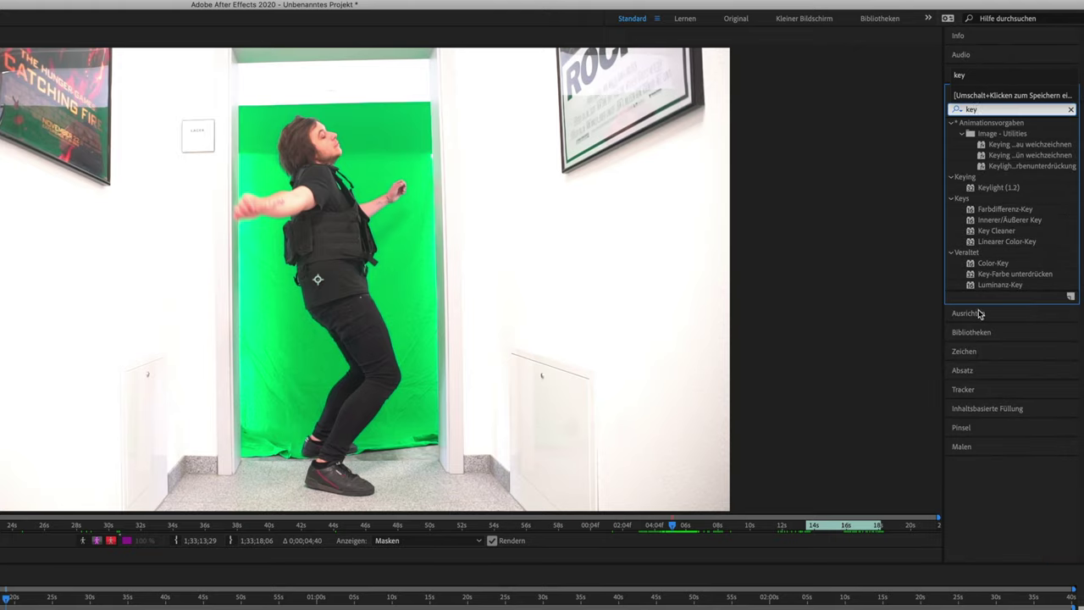
Step: Drop Keylight (1.2) from Effects & Presets onto the Beine green-screen layer
left_click_drag(999, 187, 409, 437)
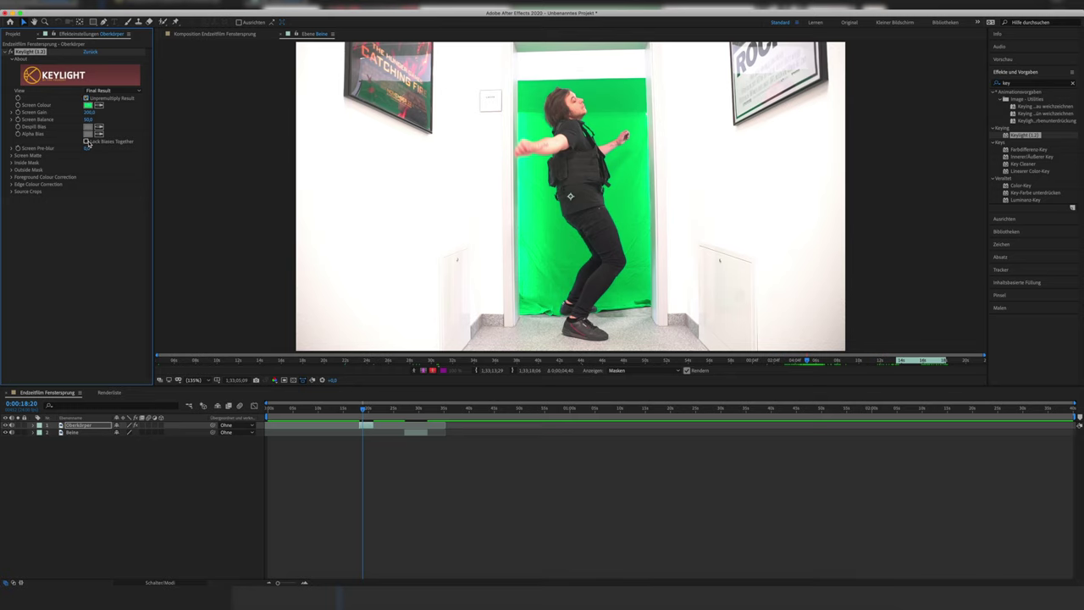
Step: Check the Keylight key at frame 0:00:18:22 and set Luminanz-Key to Hellere auskeyen
left_click(73, 432)
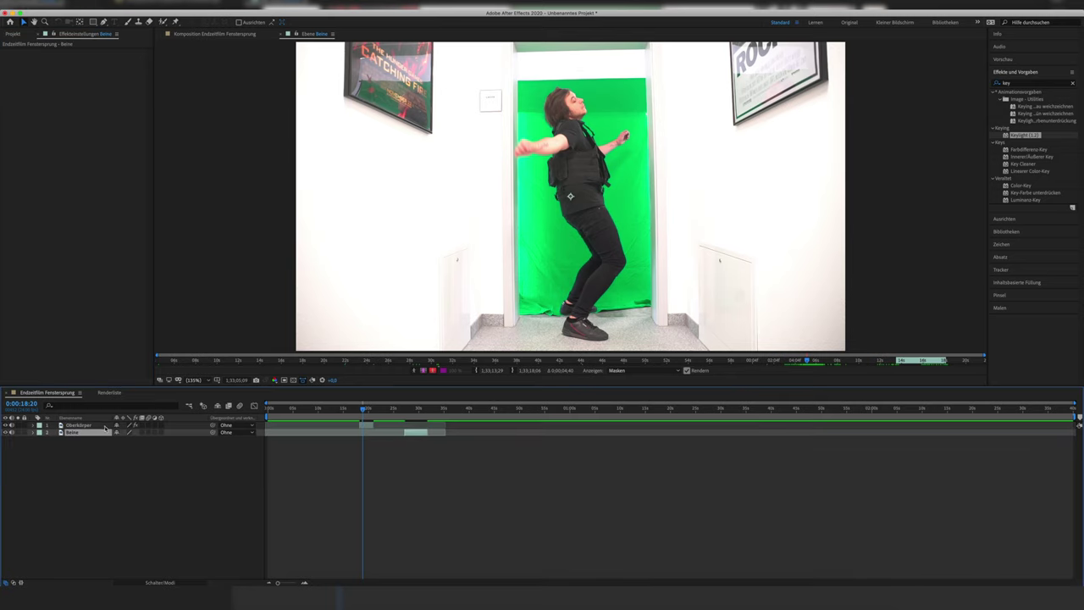
left_click(101, 425)
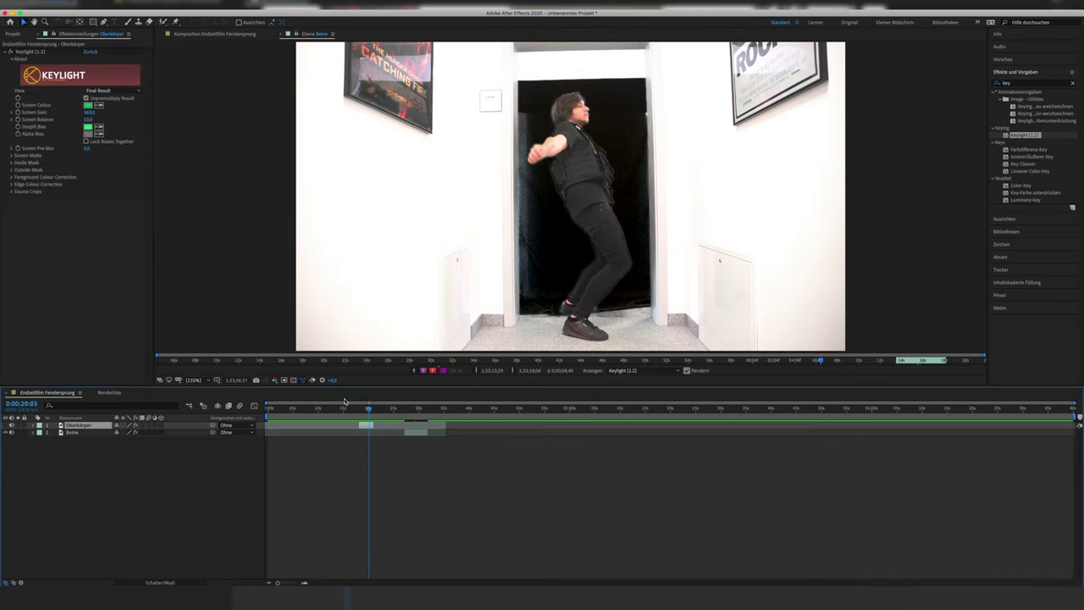
left_click(367, 409)
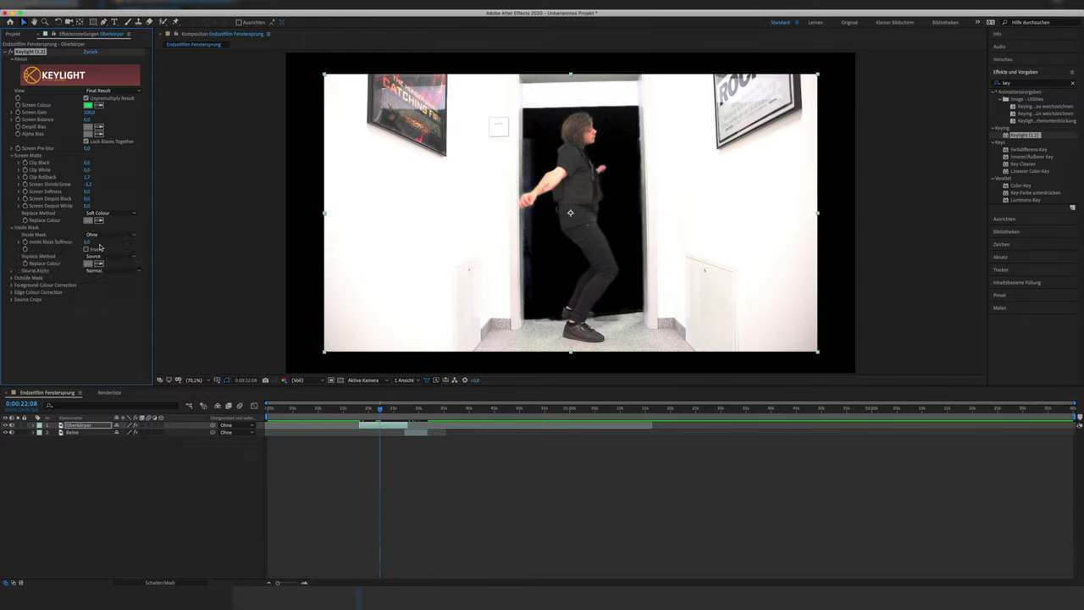
left_click_drag(366, 410, 363, 409)
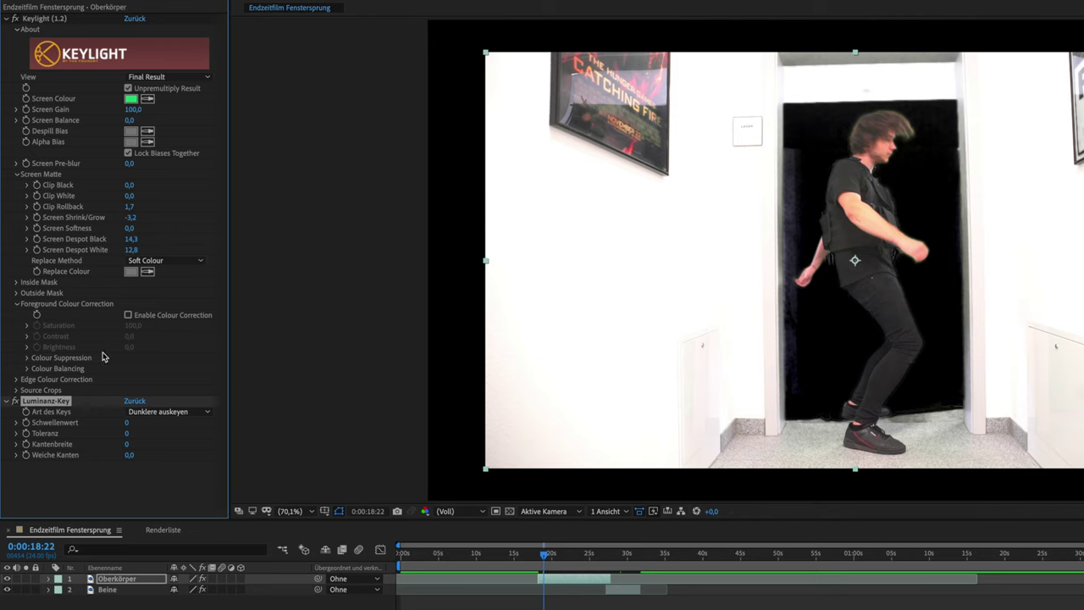
left_click(154, 422)
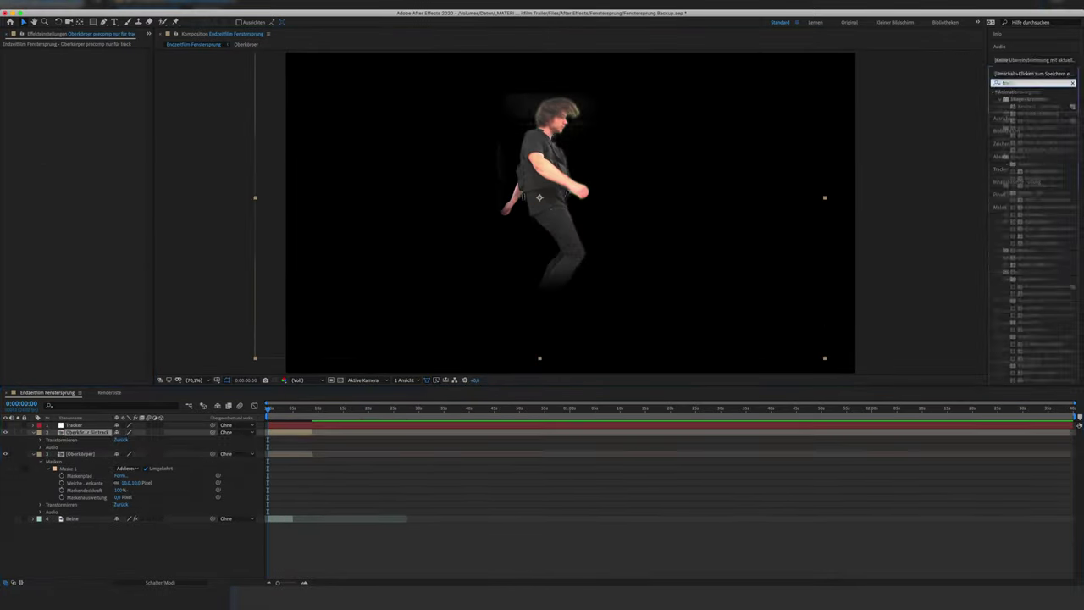
Step: Bring up the layer context menu to start tracking Oberkörper's position to the legs
right_click(93, 428)
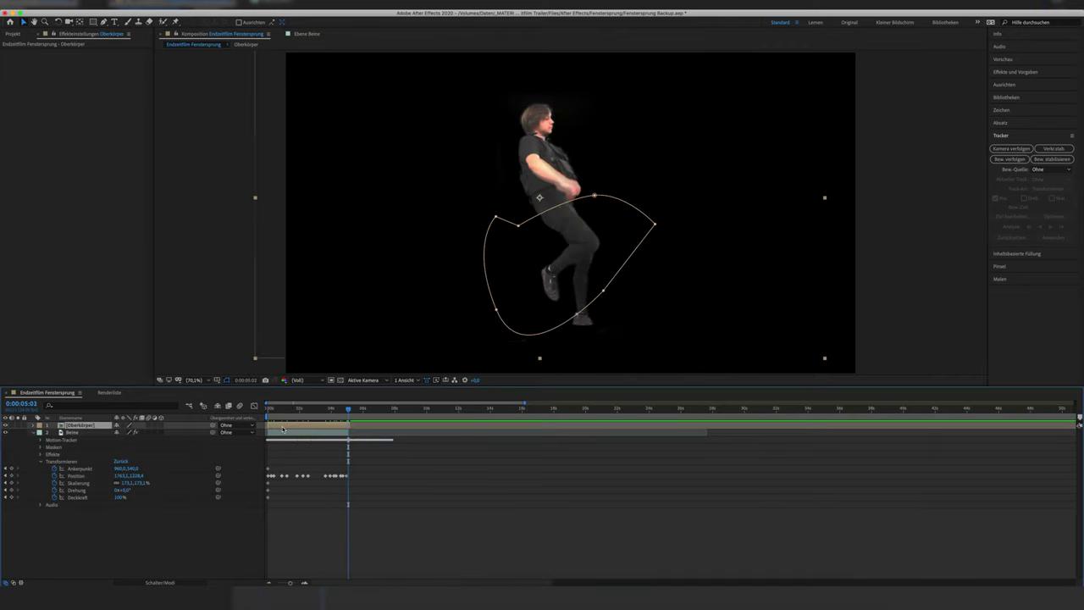
Step: Precompose the man's layers into a precomp named Yannick
right_click(82, 433)
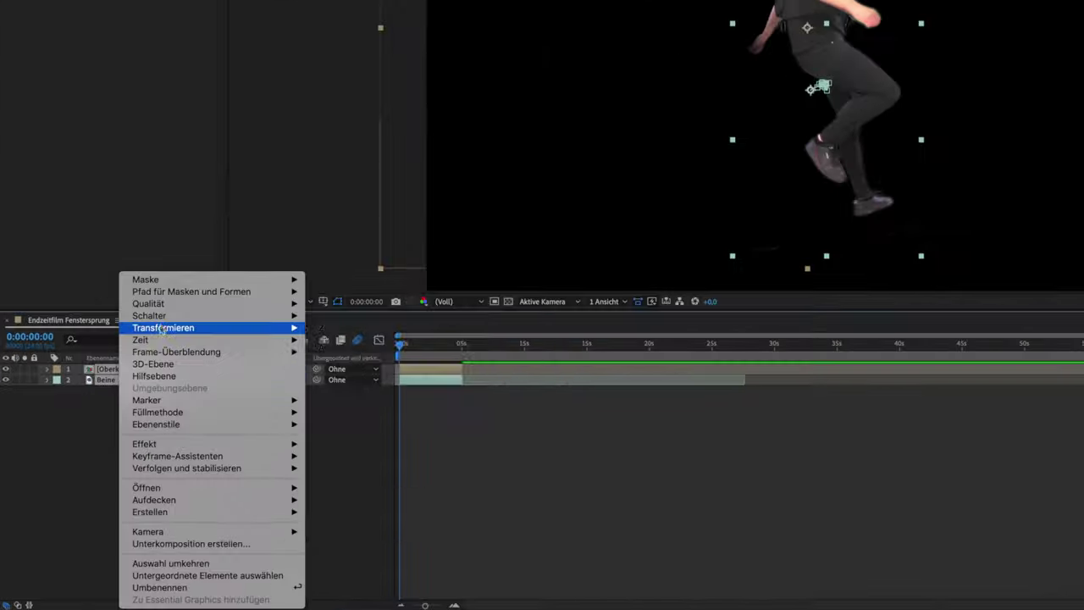
left_click(163, 543)
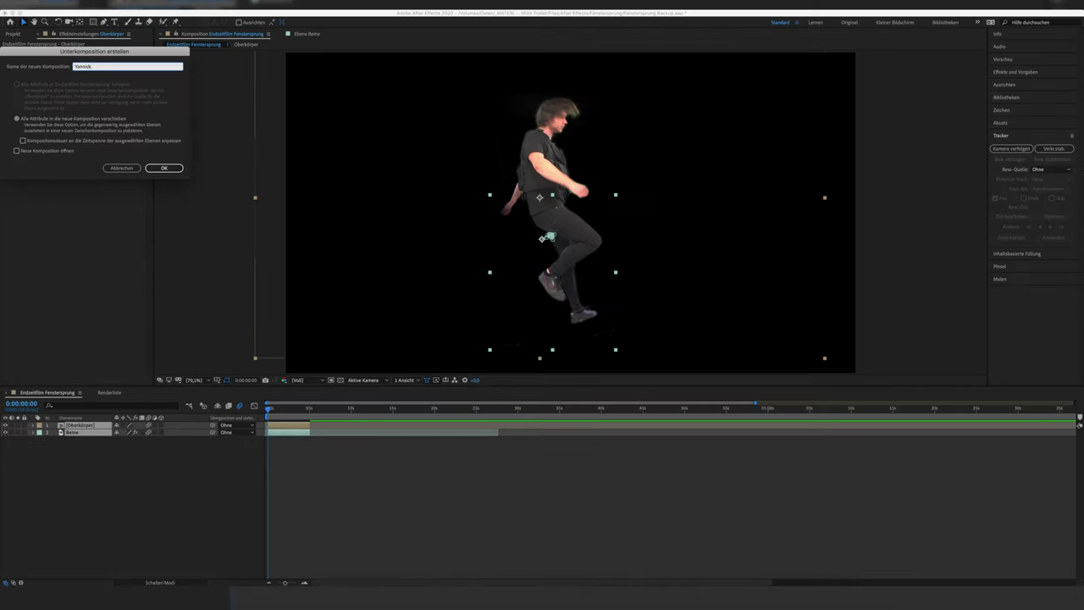
type("Yannick")
key("Return")
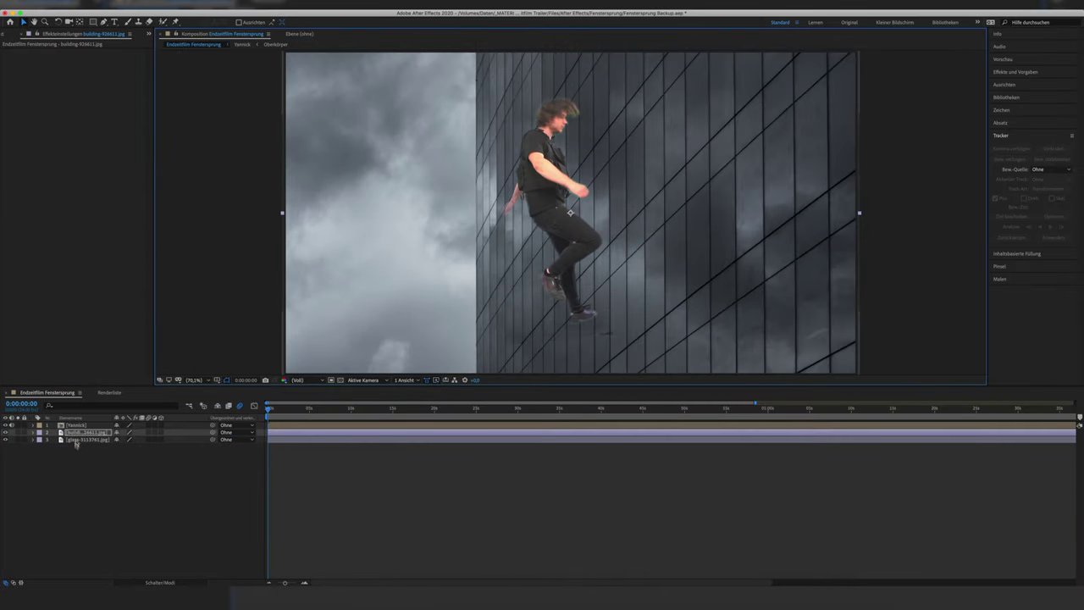
Step: View the building photo in its own Layer view, then return to the composition
right_click(76, 433)
mouse_move(170, 399)
left_click(236, 468)
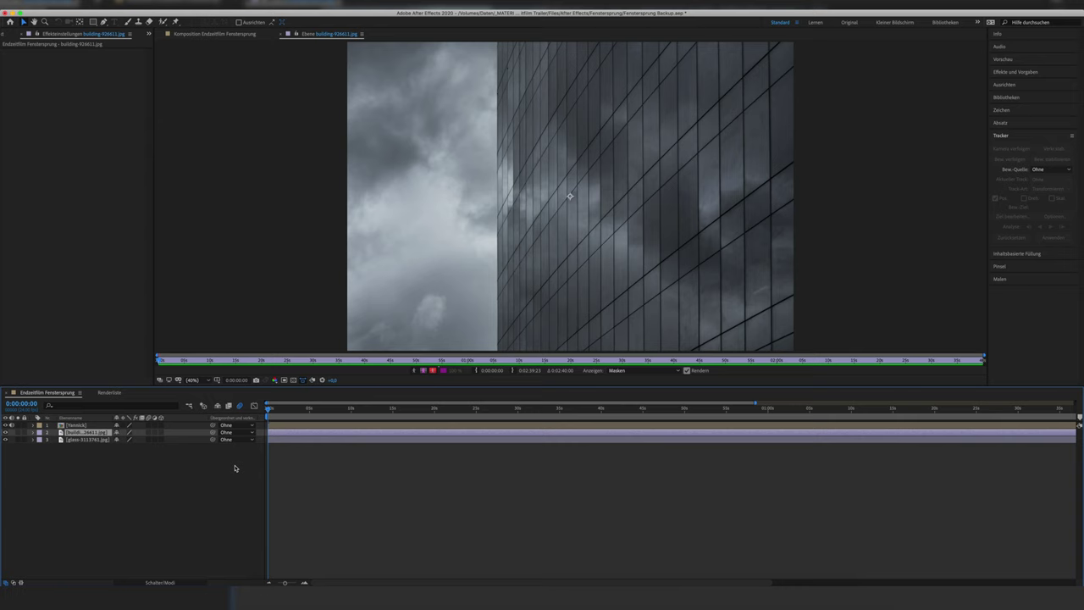
left_click(289, 33)
Step: Add the 2.35.png letterbox overlay to the composition, scaled to 200%
left_click(244, 593)
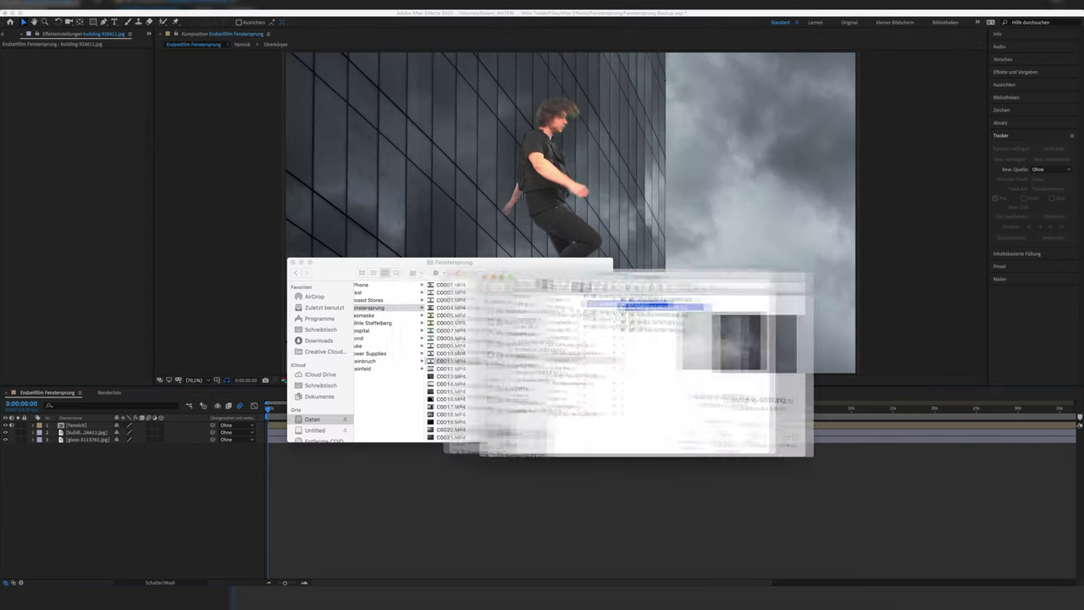
left_click_drag(472, 300, 356, 391)
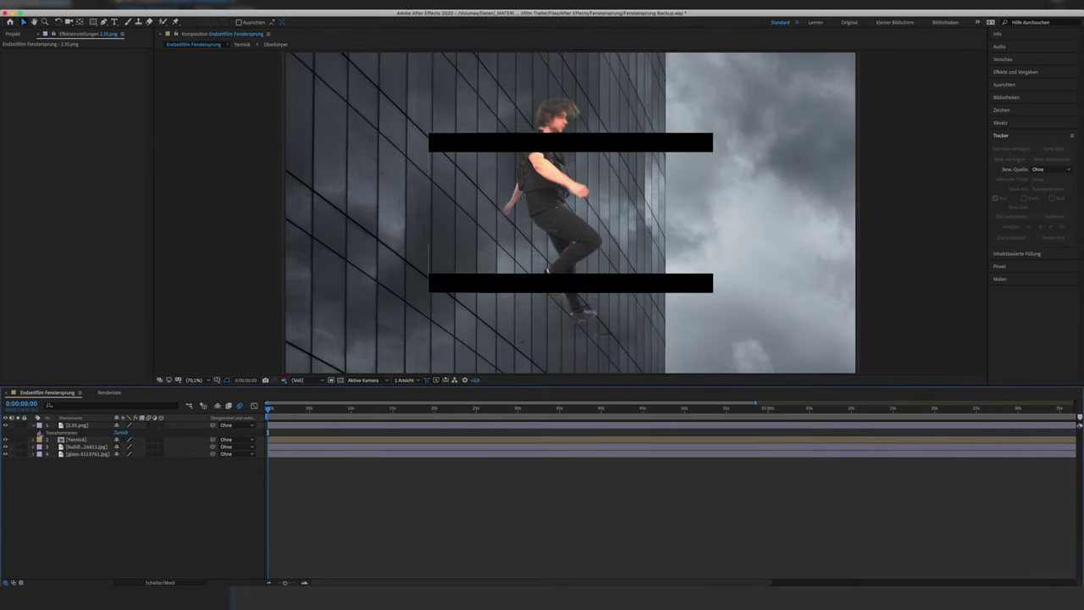
left_click(33, 425)
type("200")
key("Return")
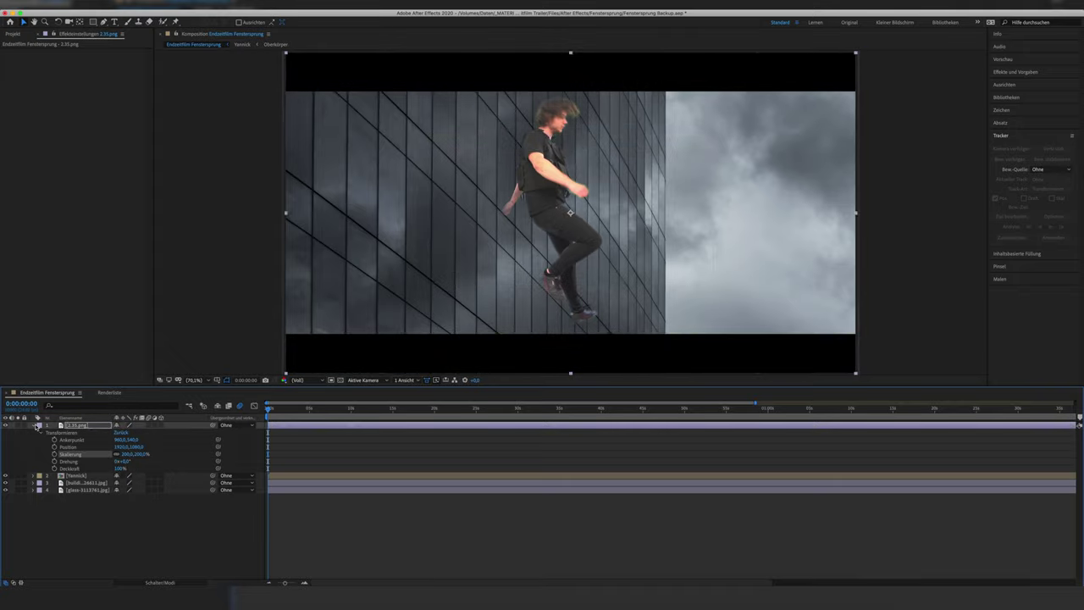
left_click(34, 424)
left_click(72, 439)
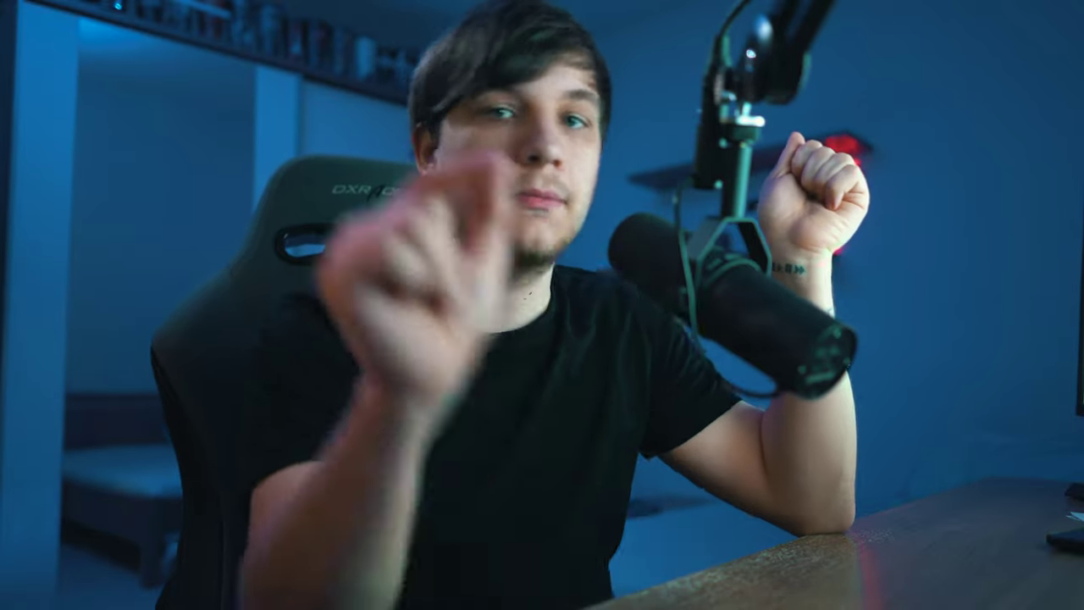
Step: Apply a Lumetri-Farbe LUT grade, review its Kurven settings, and add the Luminanz-Key effect
left_click(1011, 74)
type("lumet")
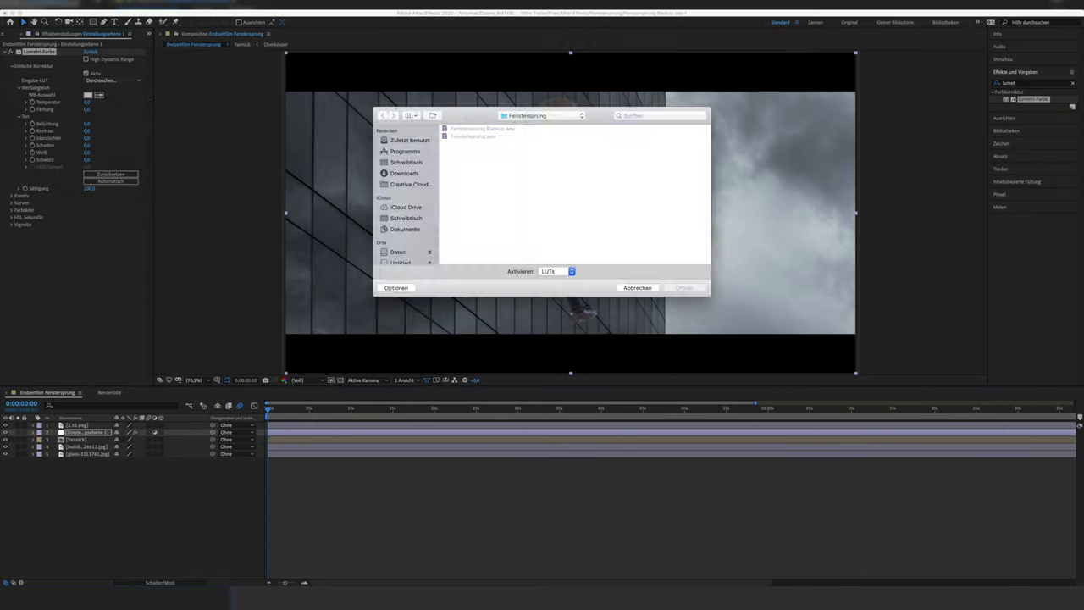
key("Return")
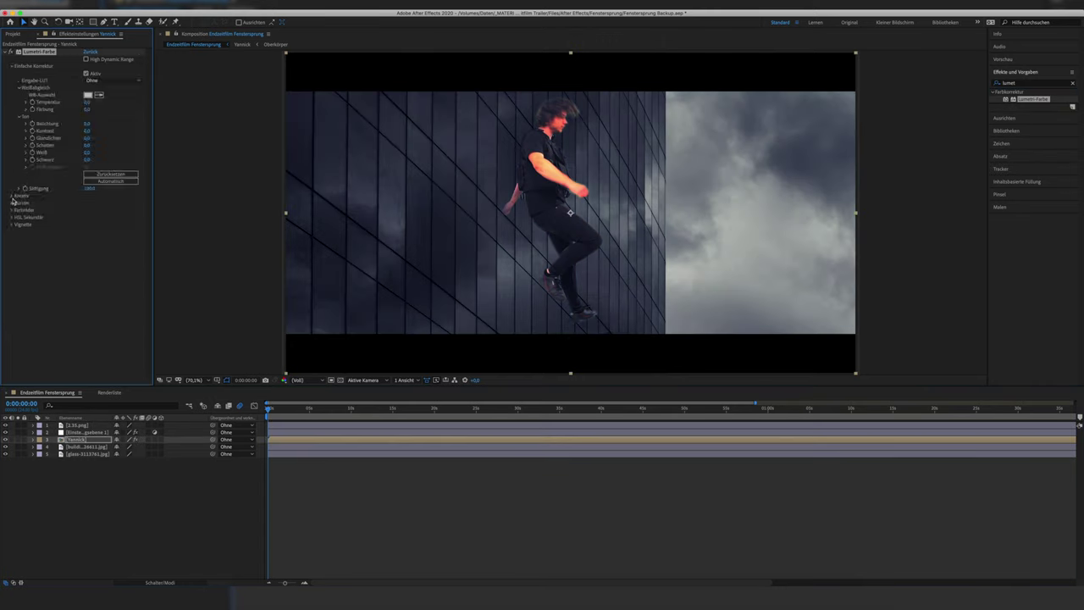
left_click(12, 202)
scroll(70, 239, "down", 4)
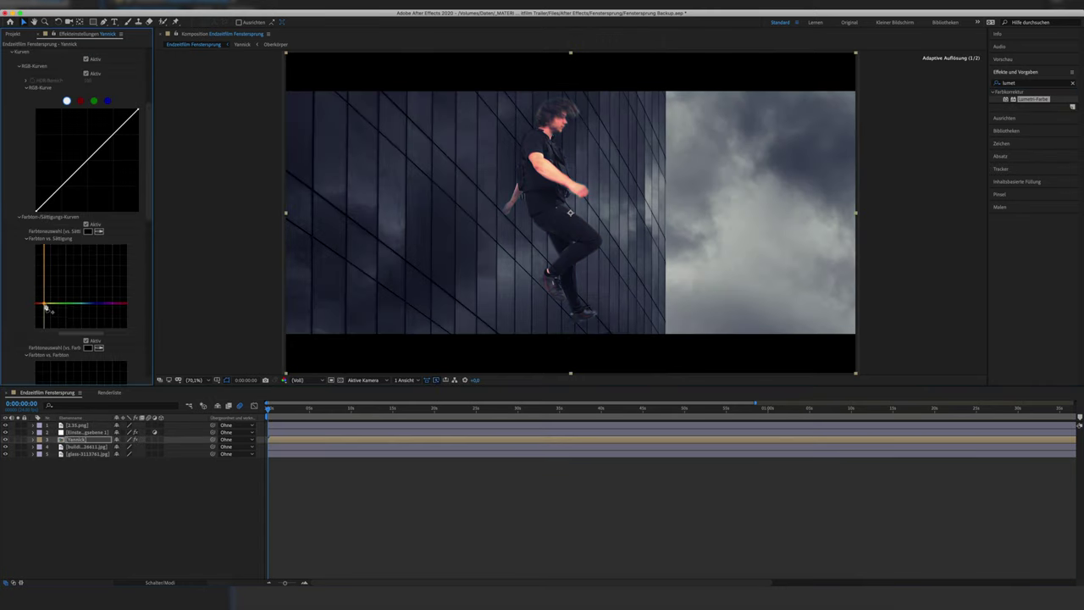
scroll(49, 42, "up", 4)
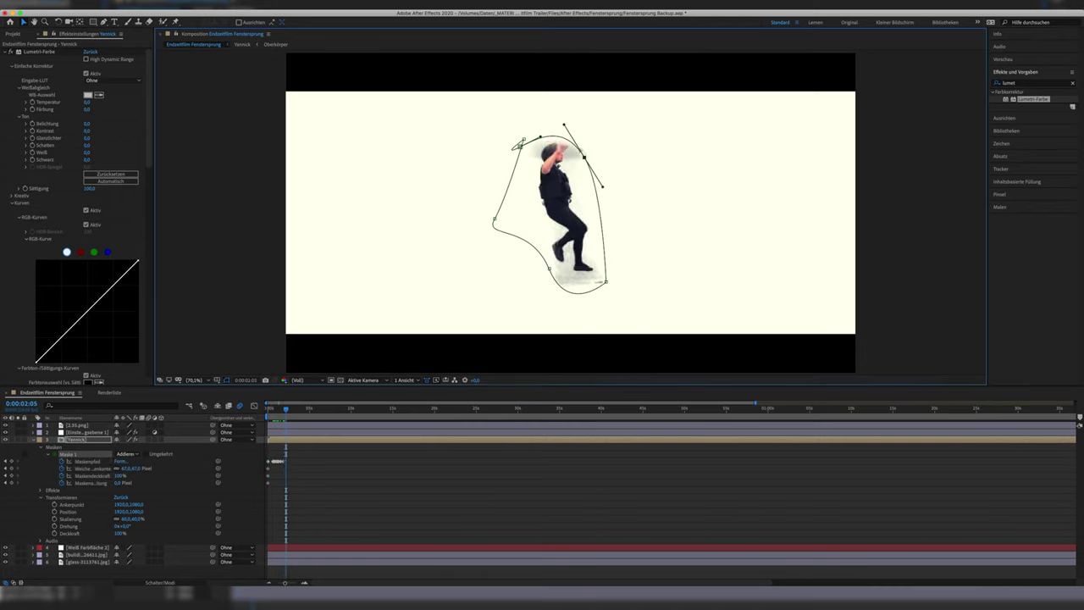
key("BackSpace")
key("BackSpace")
double_click(1026, 157)
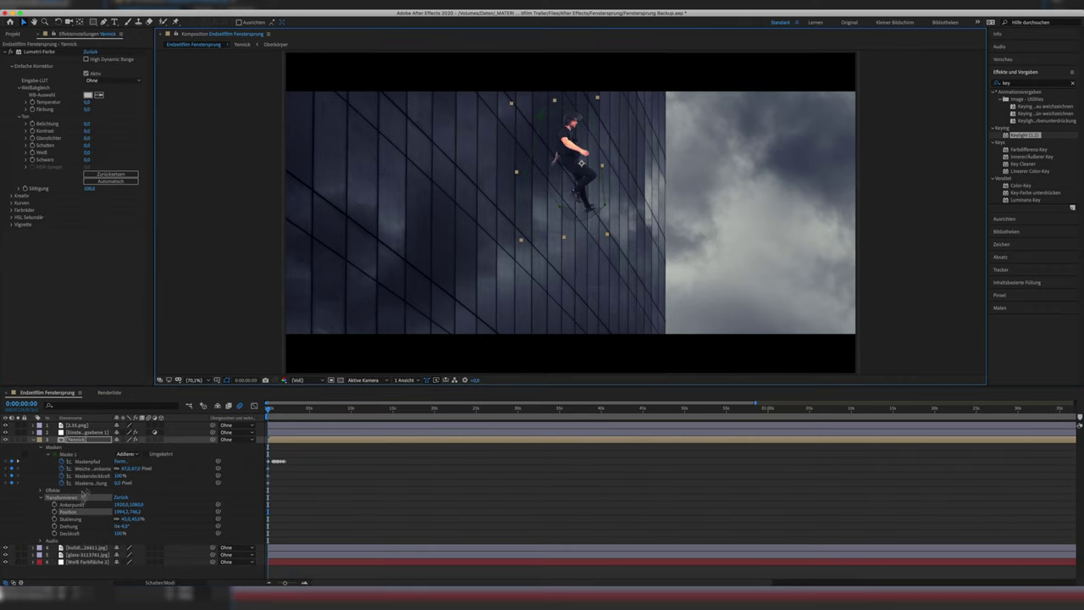
Step: Move the current time to 0:00:05:08 for placing the shattered glass
left_click(313, 411)
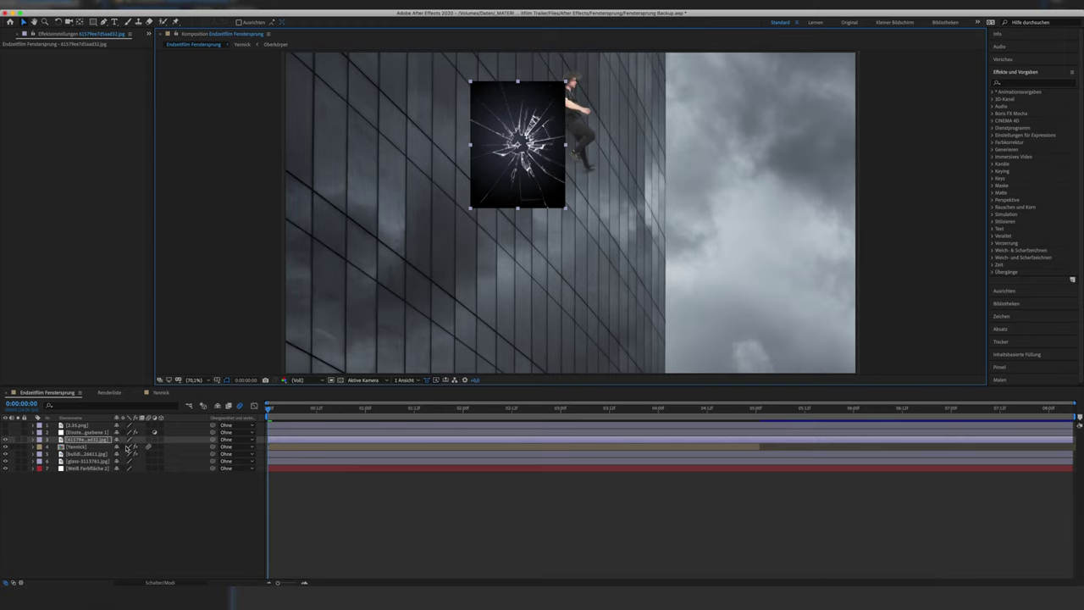
Step: Set the shattered-glass layer's blend mode to Negativ multiplizieren
left_click(159, 582)
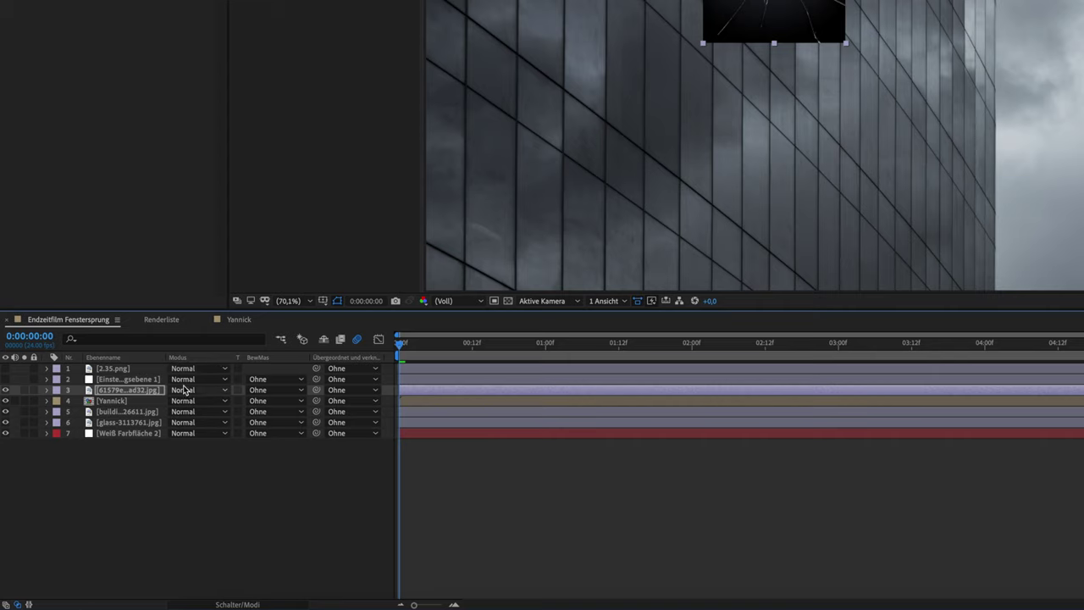
left_click(184, 389)
left_click(218, 249)
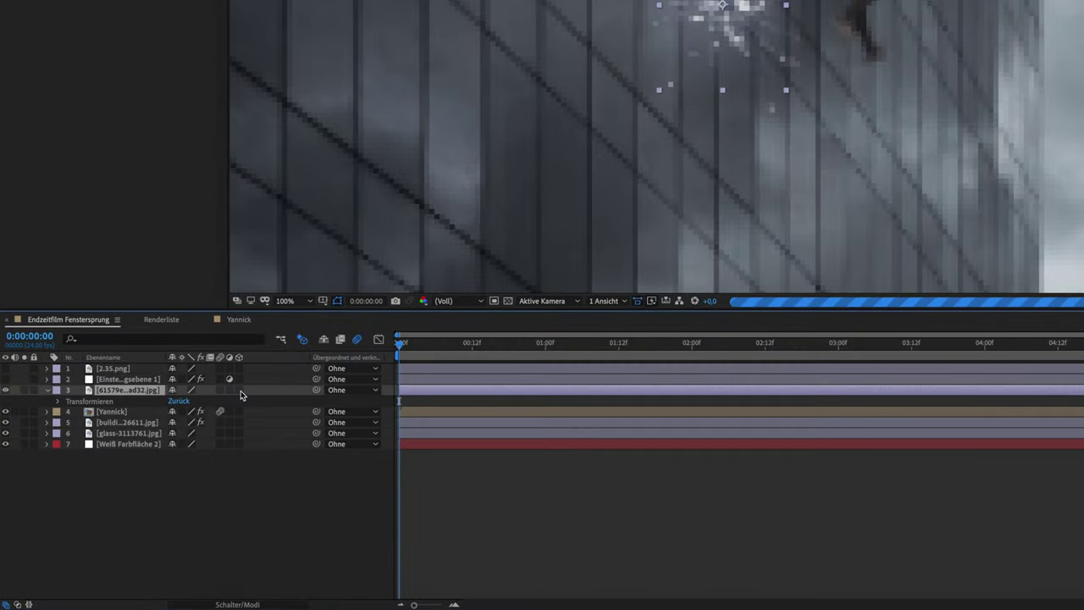
Step: Make layer 3 a 3D layer, expand its Transformieren properties, and zoom the viewer to 50%
left_click(161, 439)
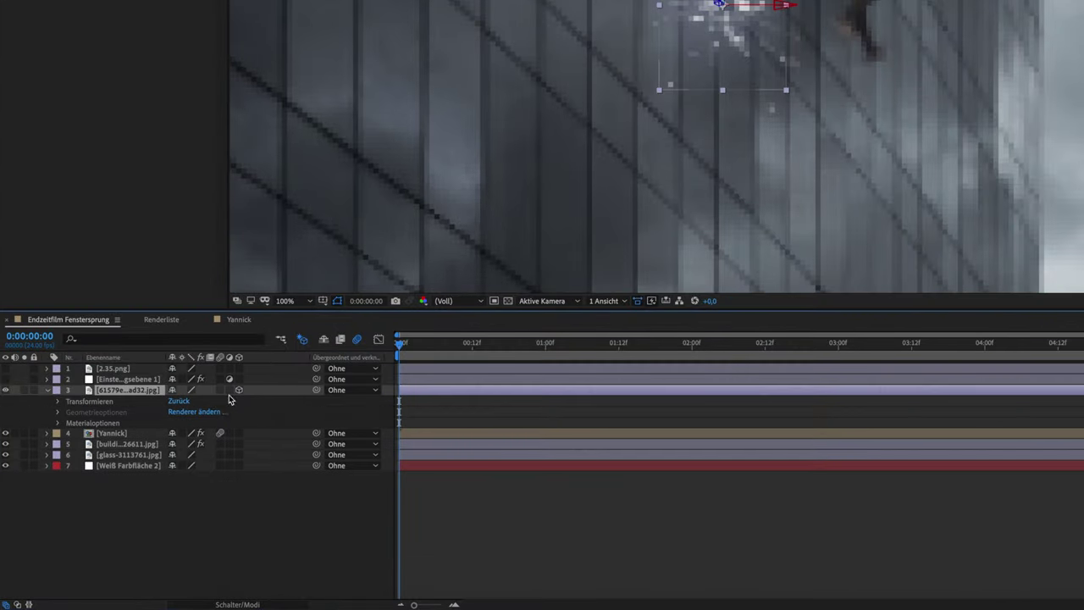
left_click(57, 402)
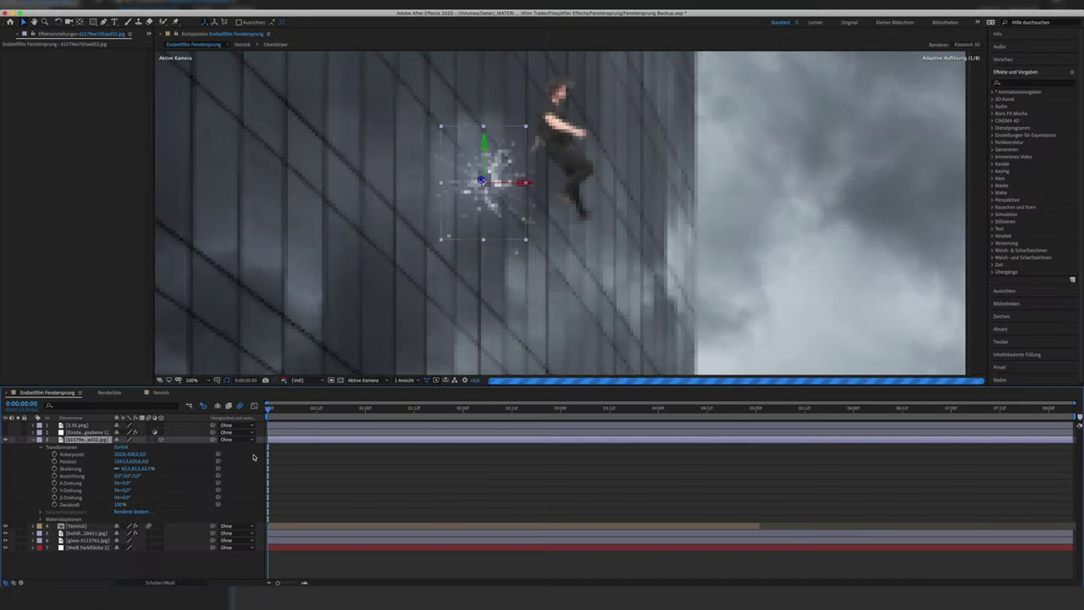
key("comma")
key("comma")
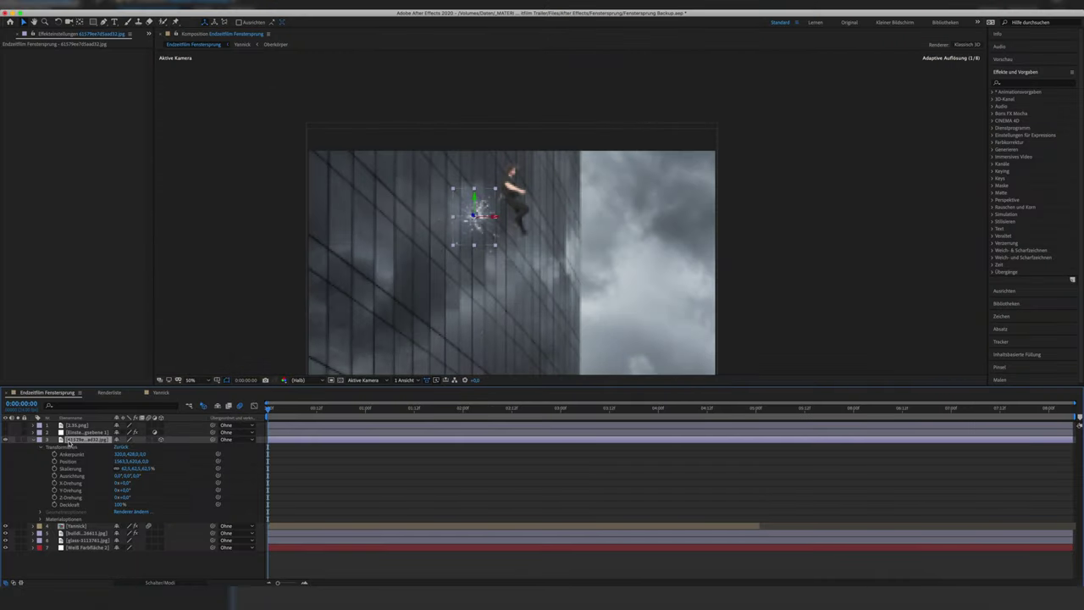